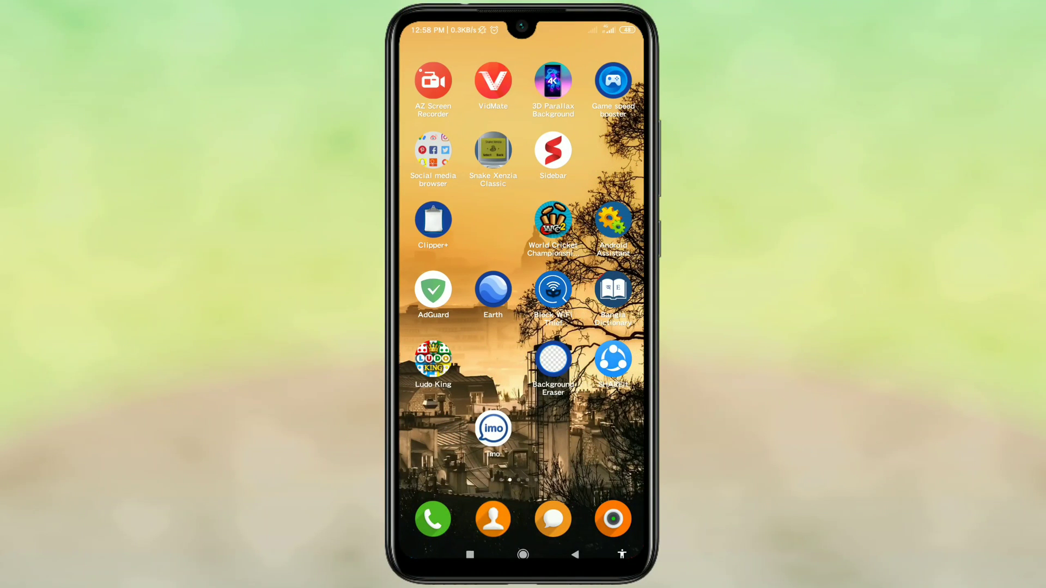
scroll(523, 270, "left", 1)
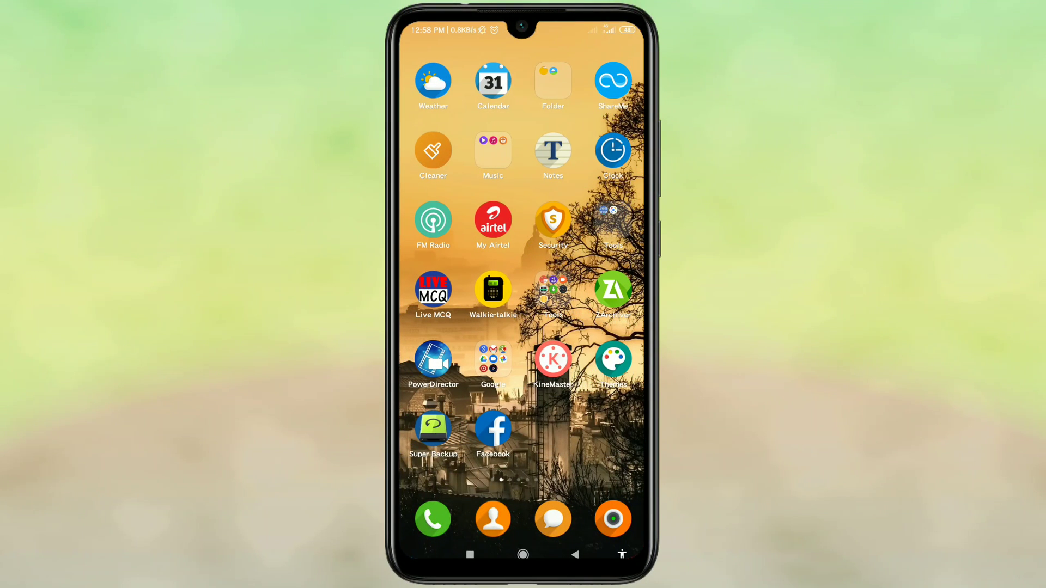
Step: Launch Facebook Lite and move between the news feed and the menu page
left_click(493, 430)
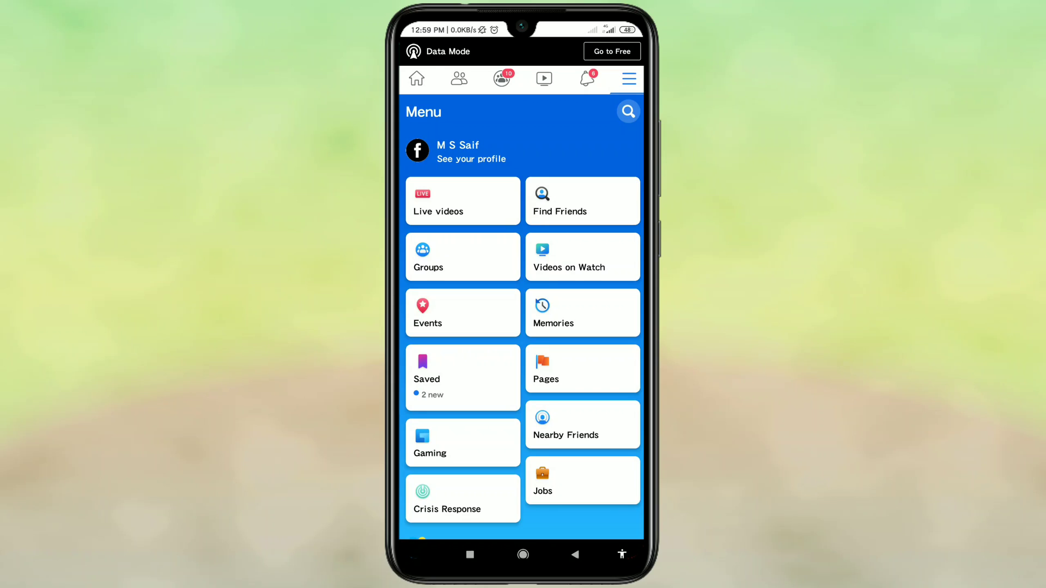
left_click(417, 77)
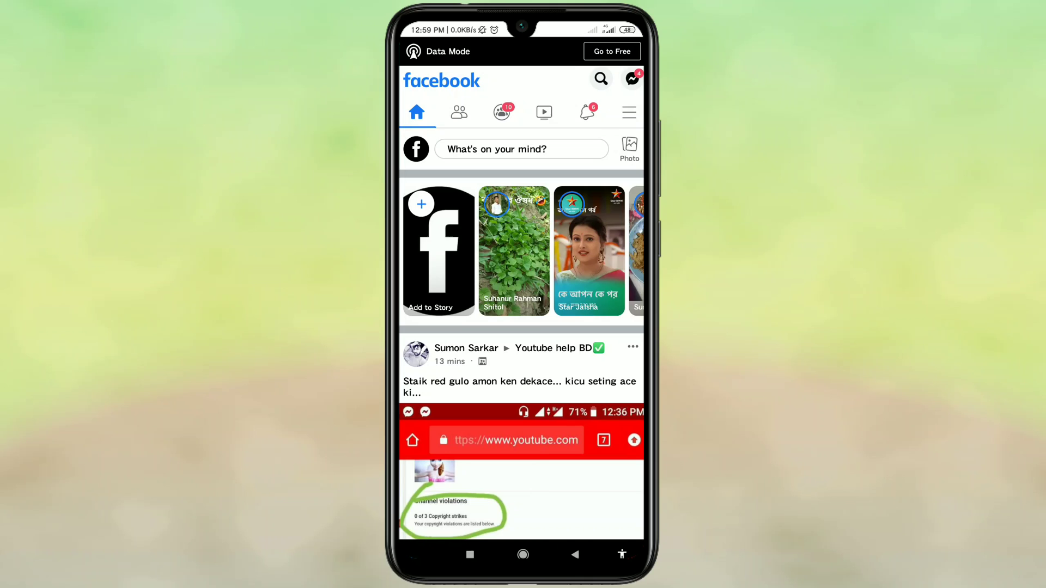
left_click(629, 112)
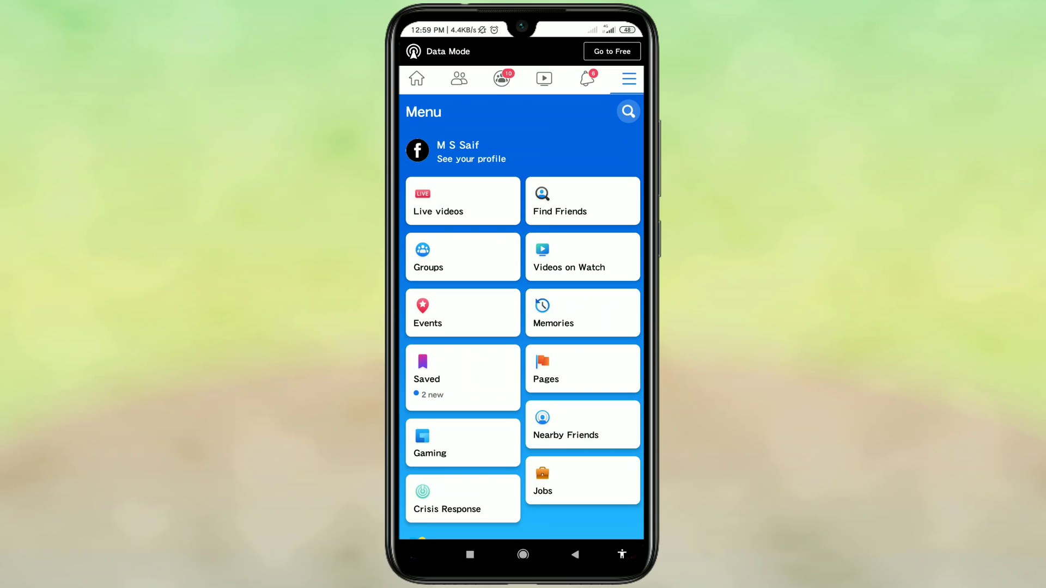
left_click(417, 78)
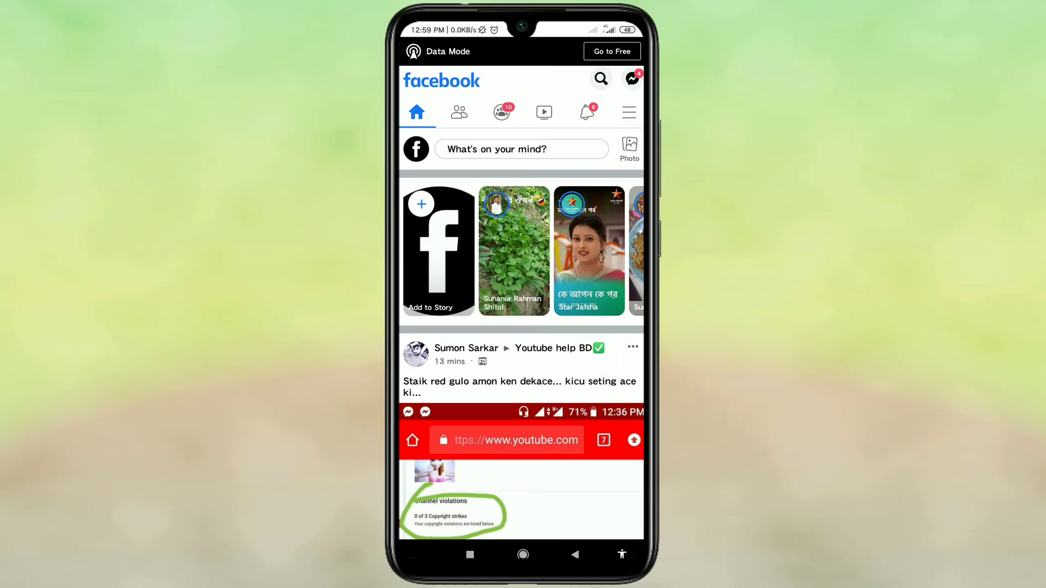
Step: Look up the Facebook app's listing in the Play Store, then return home
key("super")
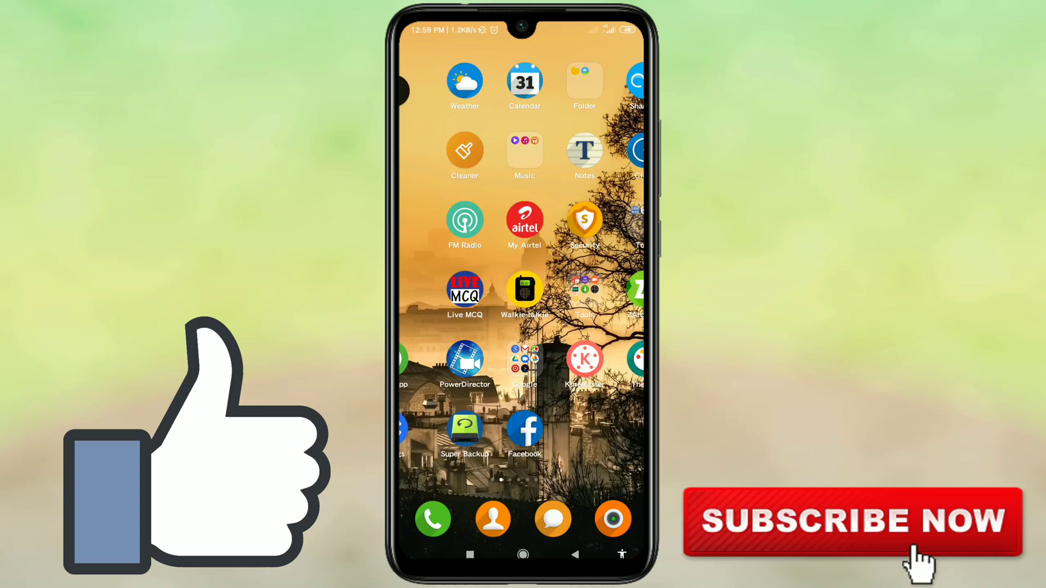
left_click_drag(449, 246, 605, 246)
left_click(433, 429)
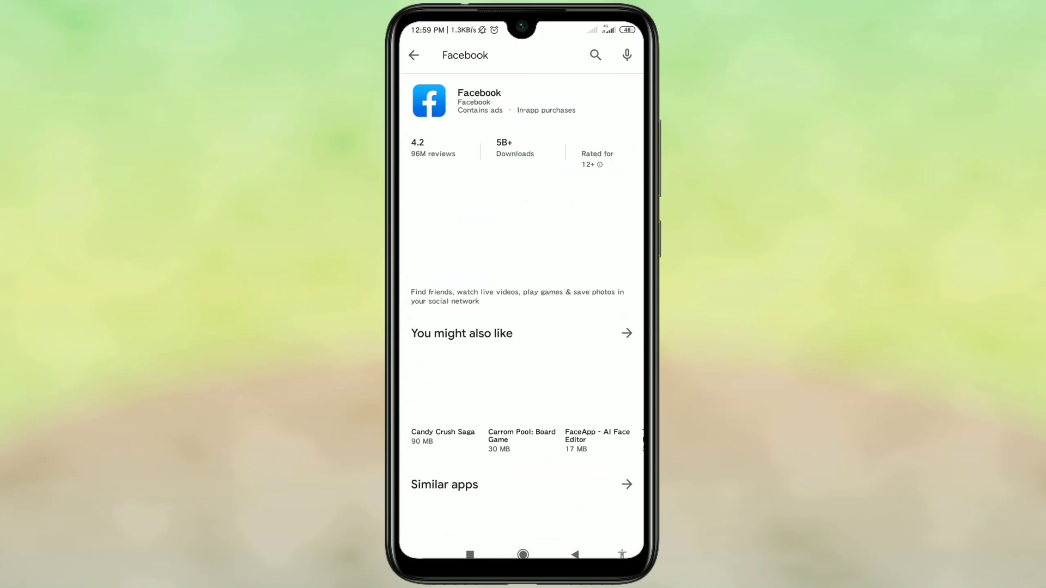
left_click(459, 55)
left_click(461, 128)
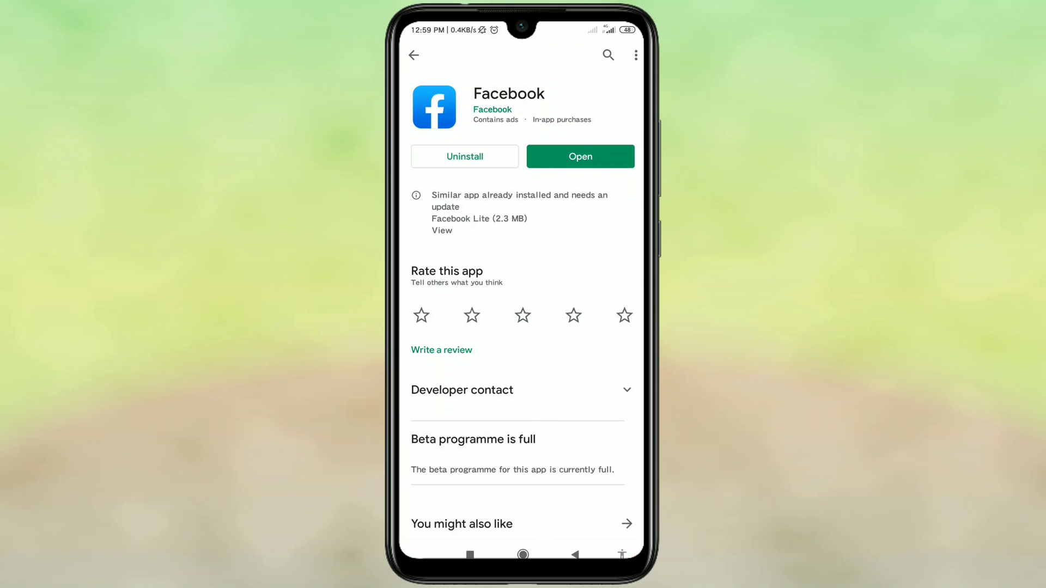
left_click(524, 556)
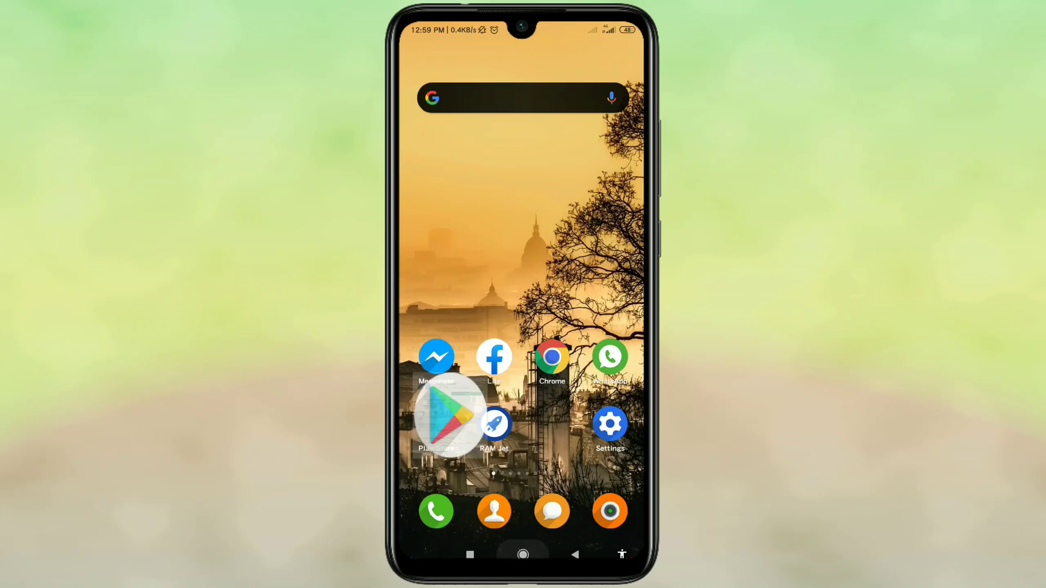
Step: Relaunch Facebook Lite and open your own profile from the menu
left_click_drag(605, 327, 442, 327)
left_click(493, 431)
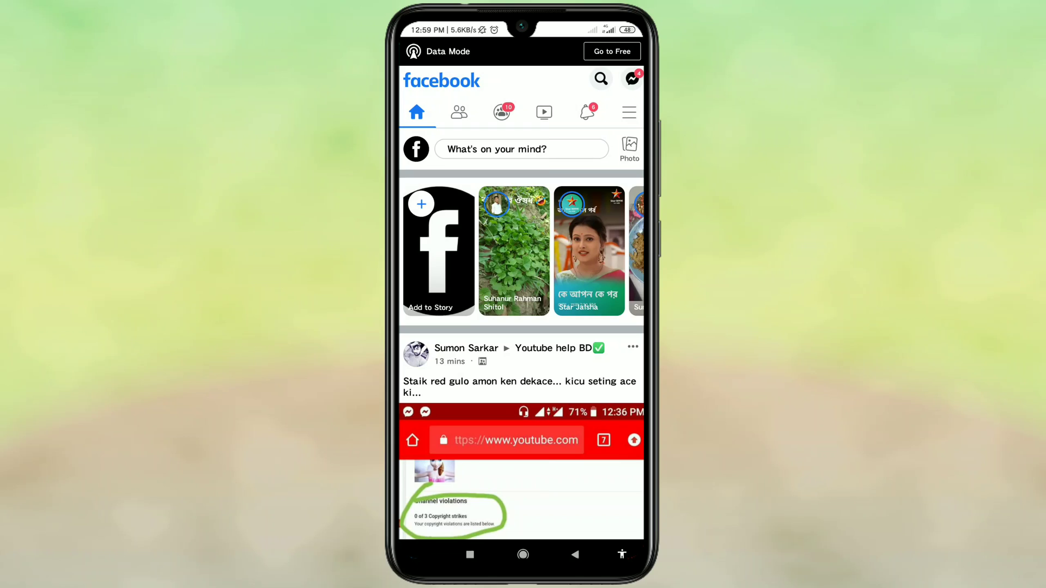
left_click(630, 112)
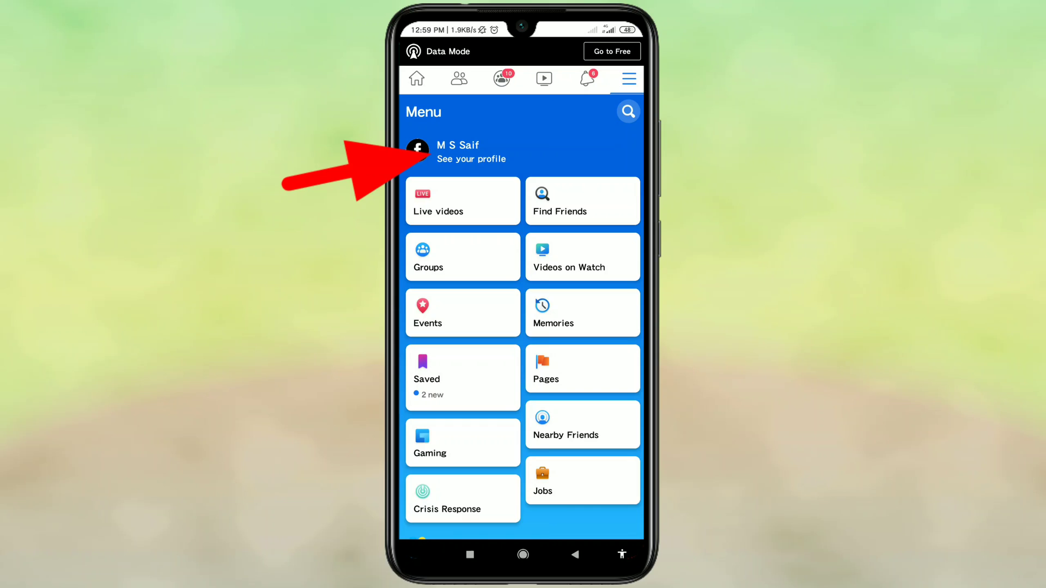
left_click(458, 150)
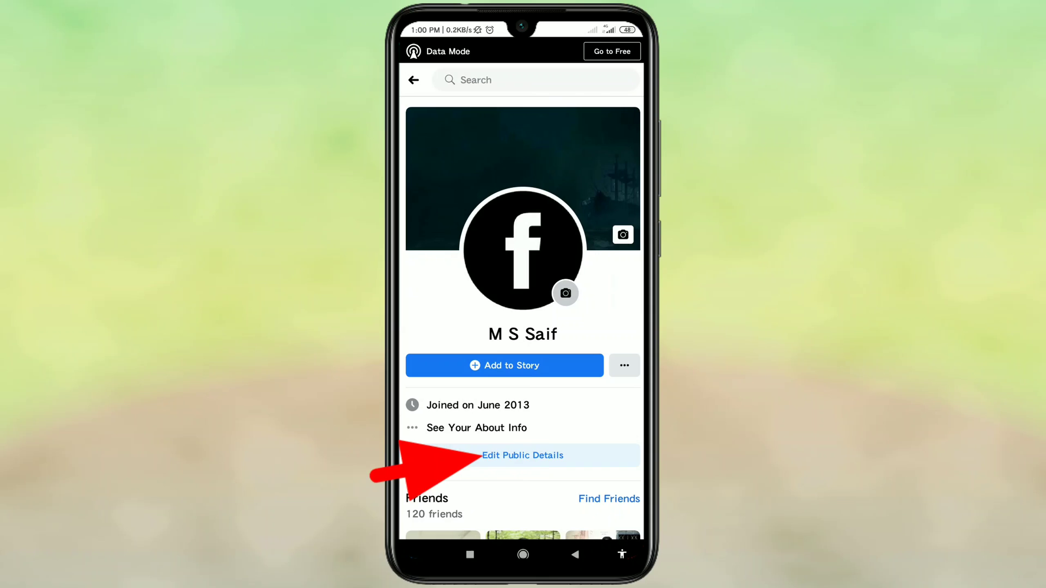
Step: Check the profile's '...' options, come back, and start 'Edit Public Details'
left_click(625, 365)
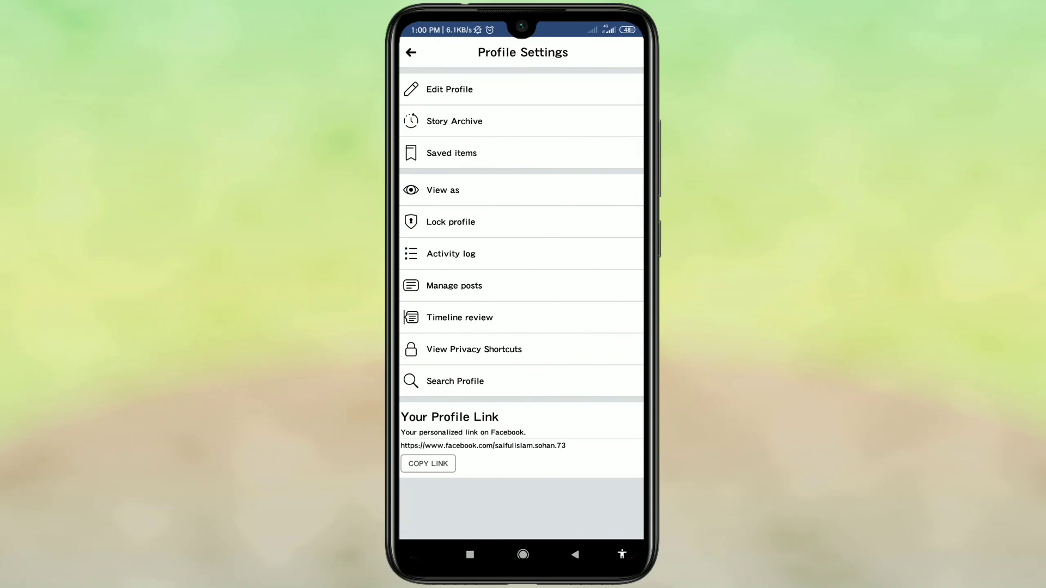
left_click(412, 51)
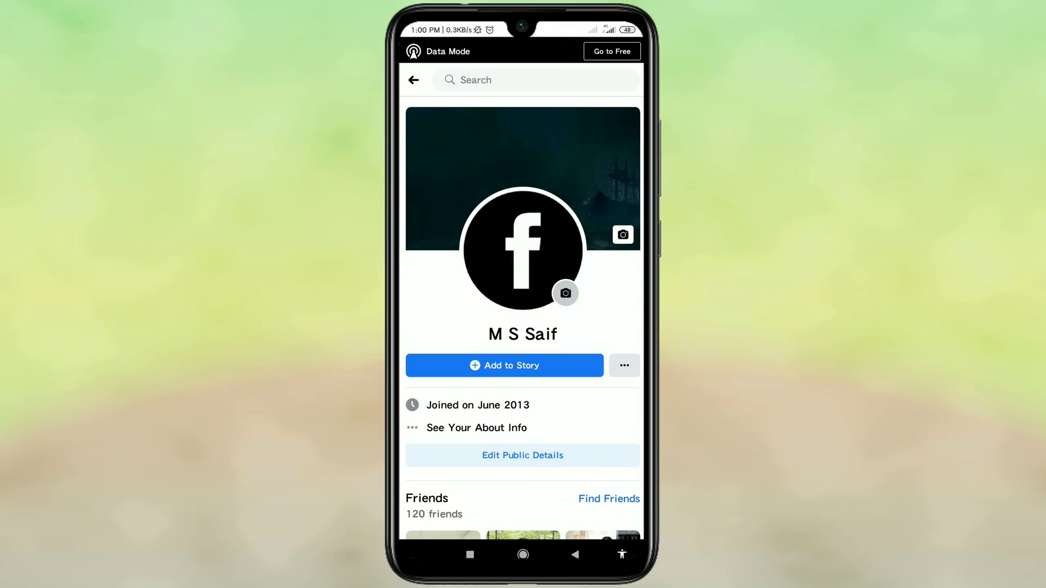
left_click(522, 455)
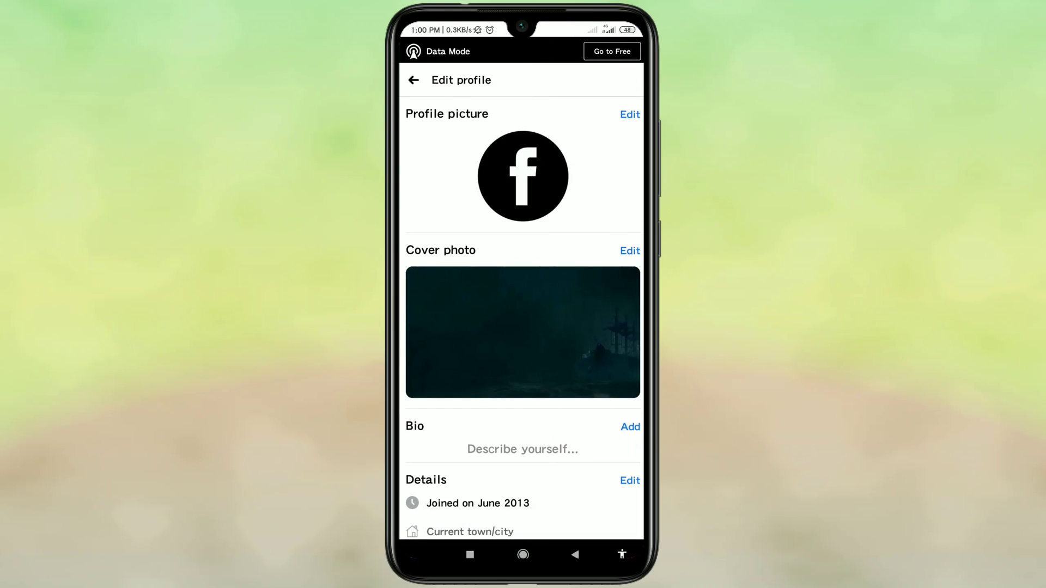
scroll(523, 327, "down", 10)
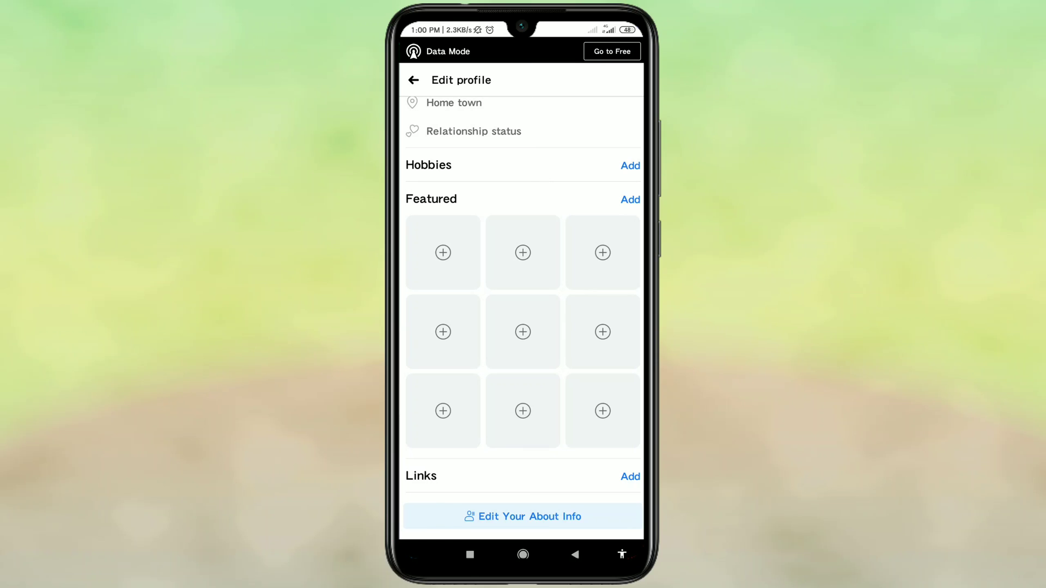
Step: Open the full About info page via 'Edit Your About Info'
left_click(523, 516)
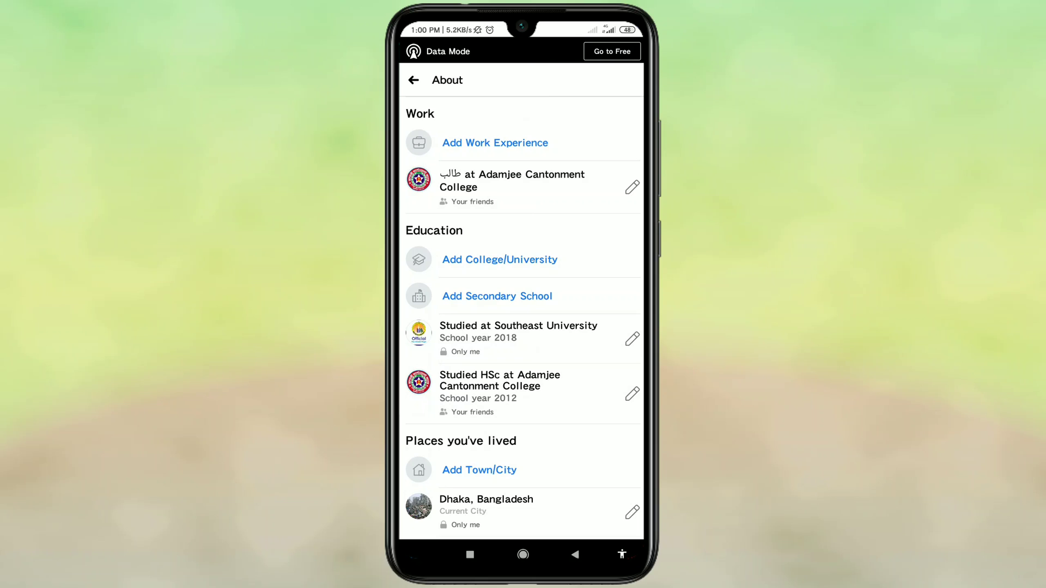
scroll(523, 327, "down", 5)
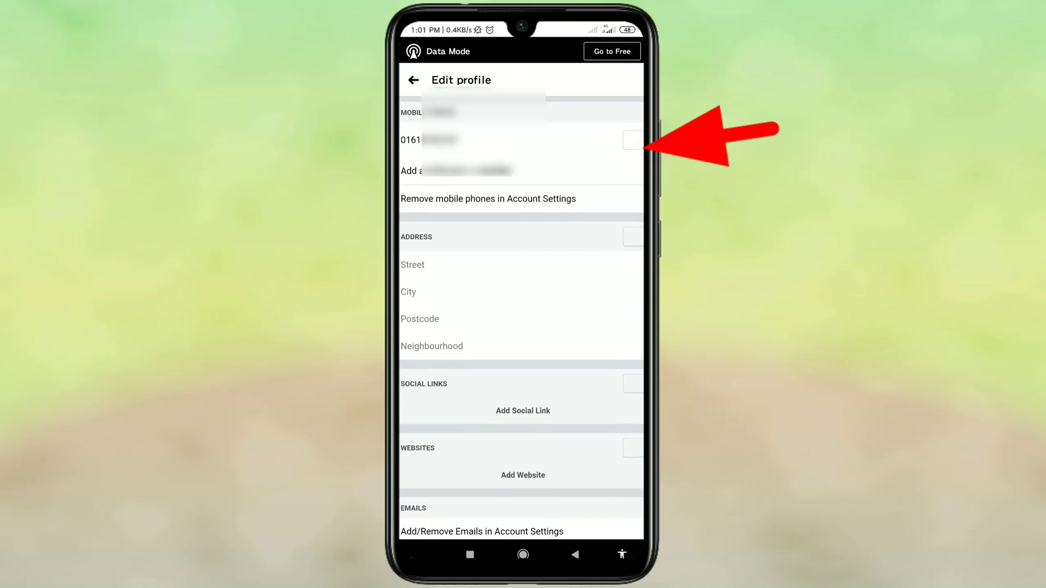
Step: Open the phone number's audience choices, then leave the save error page
left_click(633, 151)
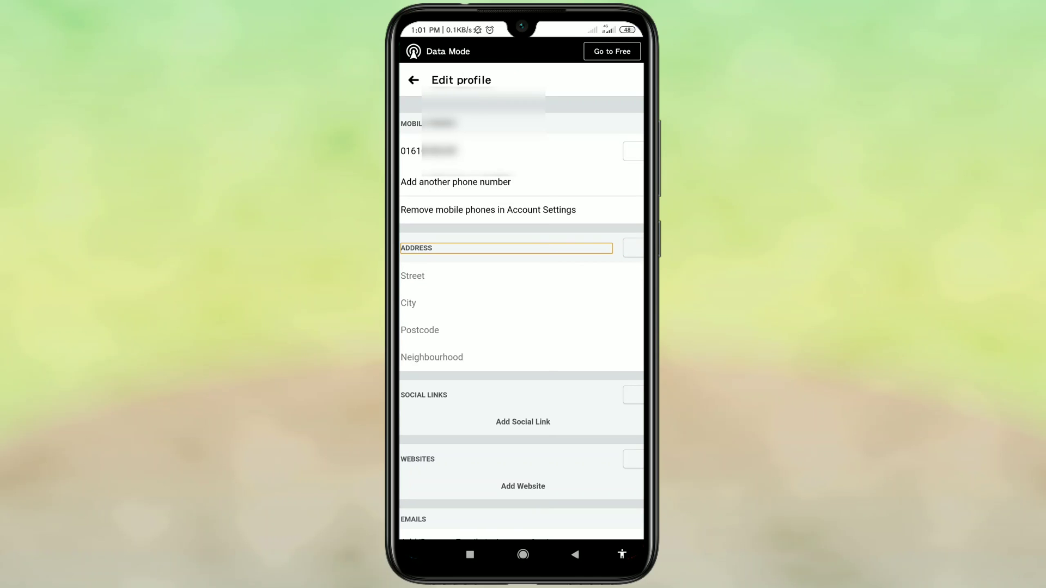
scroll(523, 311, "down", 2)
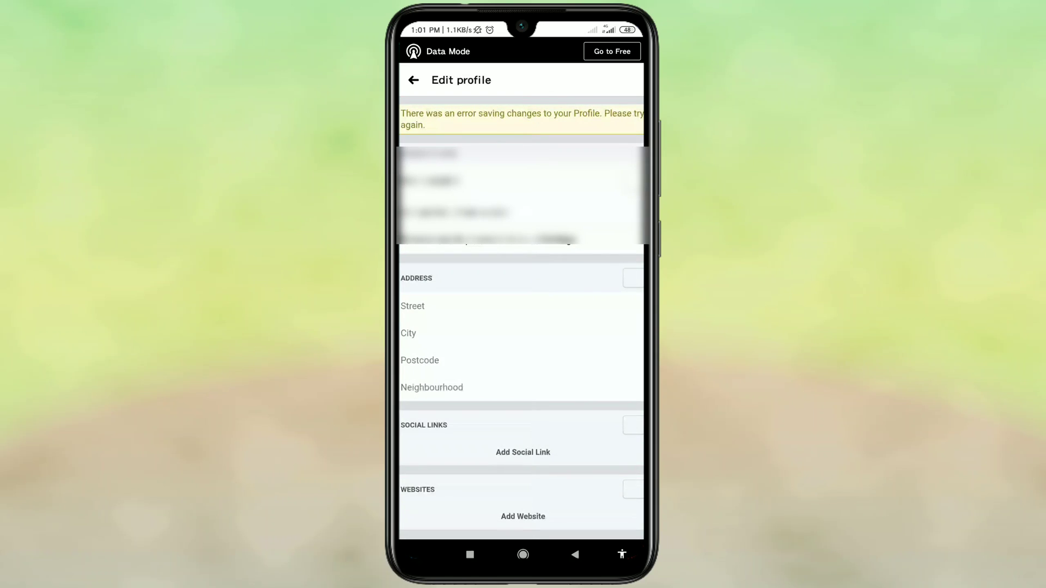
left_click(575, 554)
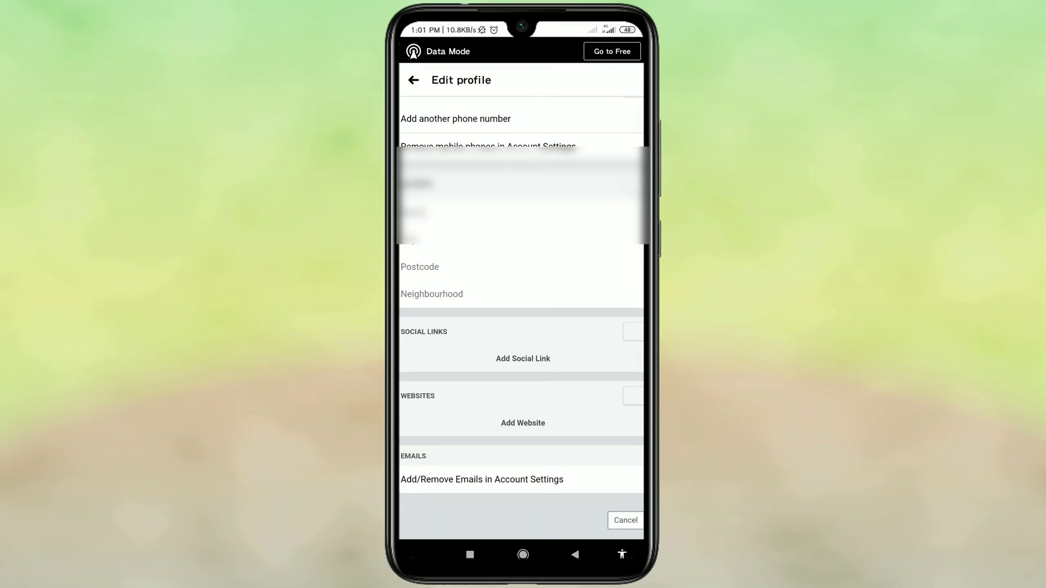